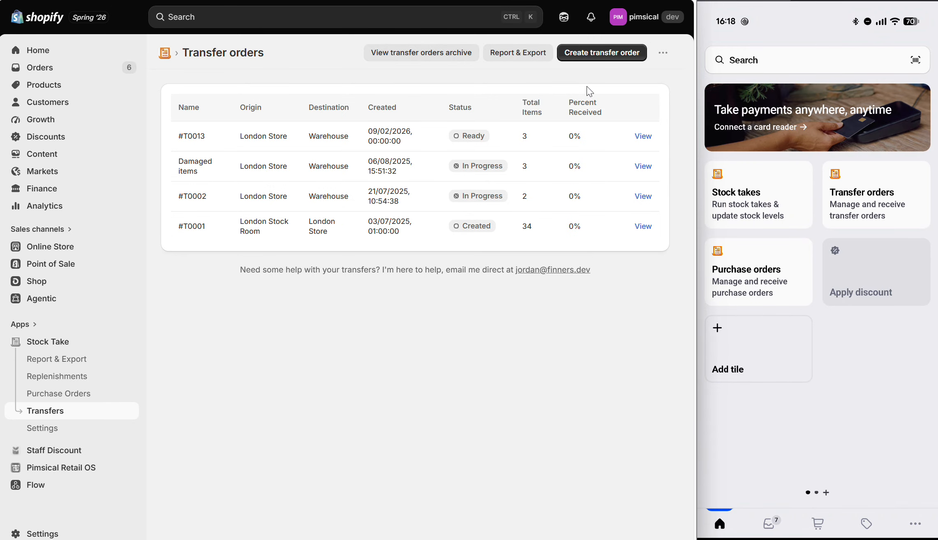
Step: Create and save a transfer order with Warehouse as the origin and London Store as the destination
left_click(592, 58)
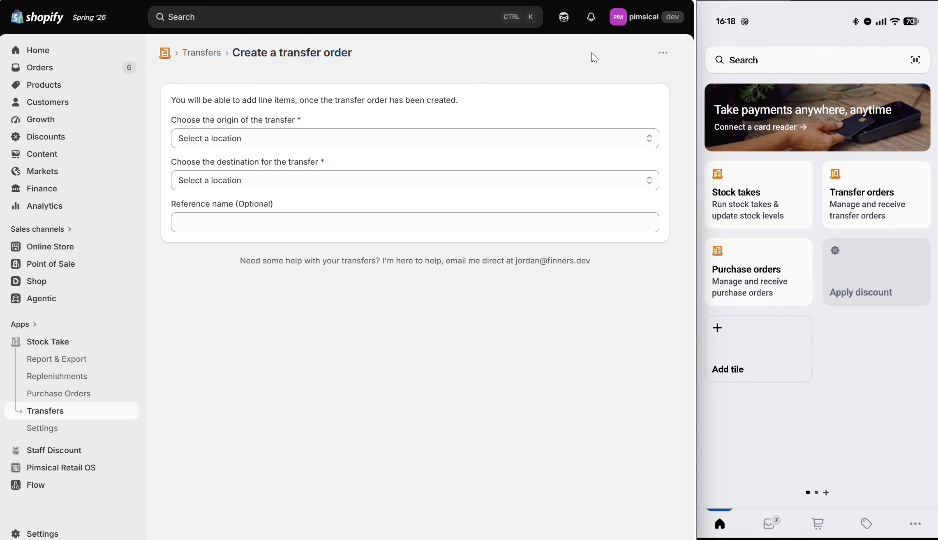
left_click(282, 144)
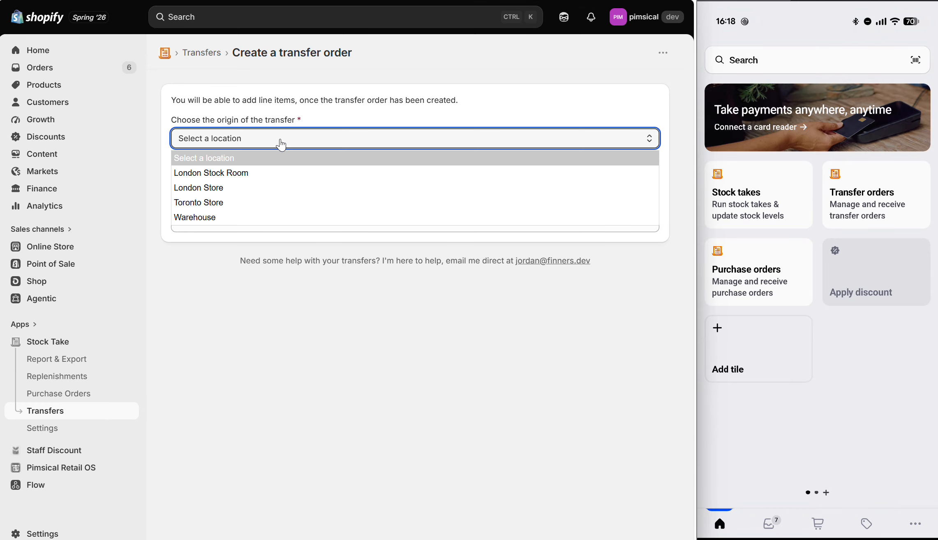
left_click(254, 218)
left_click(285, 189)
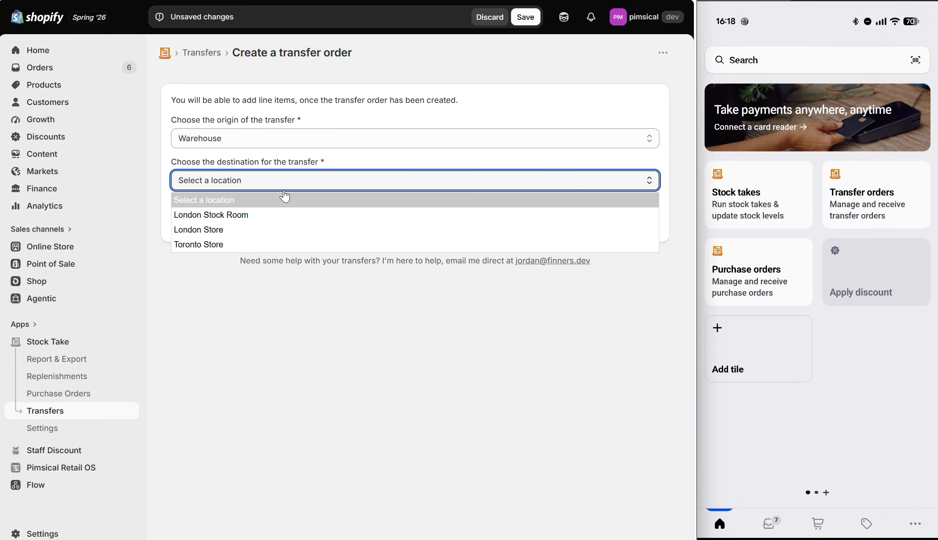
left_click(273, 228)
left_click(289, 254)
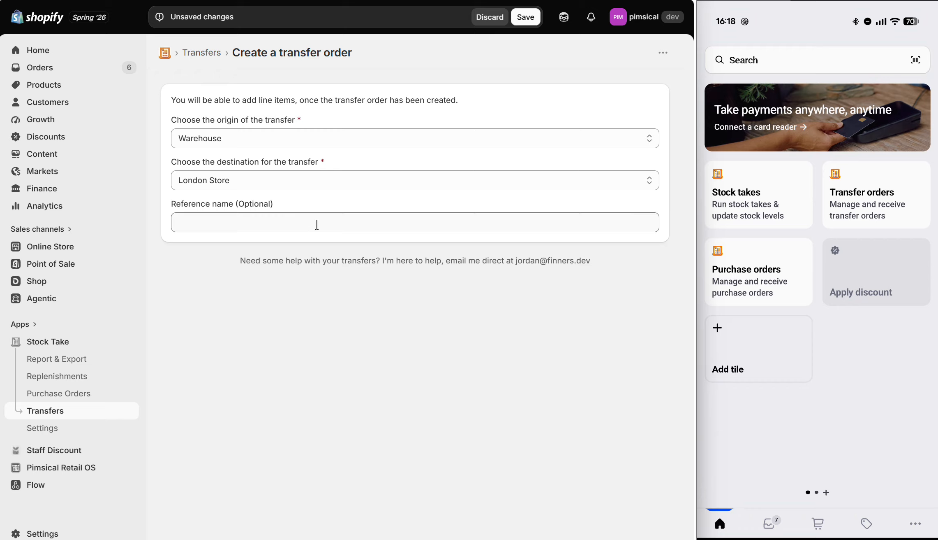
left_click(527, 18)
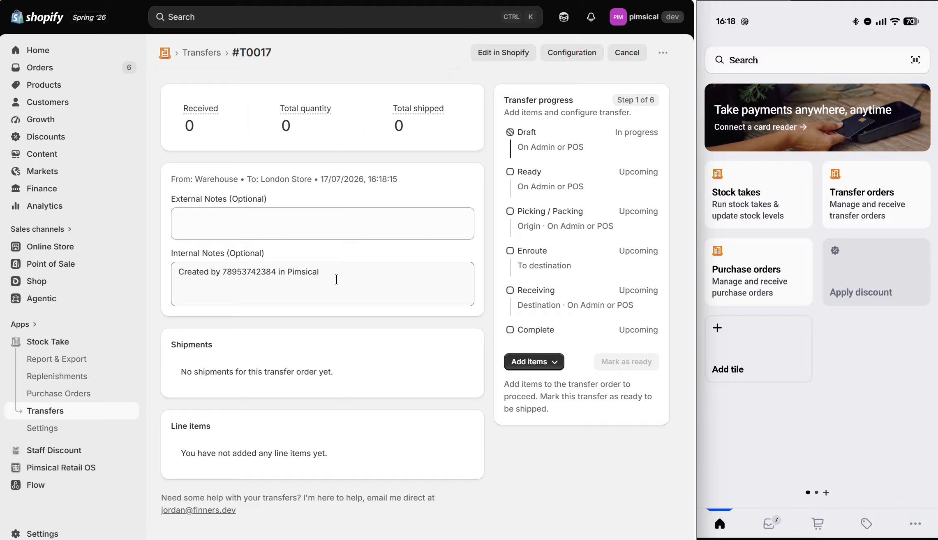
Step: Review the manual ways of adding items to the transfer order, including individual items and POS
left_click(531, 363)
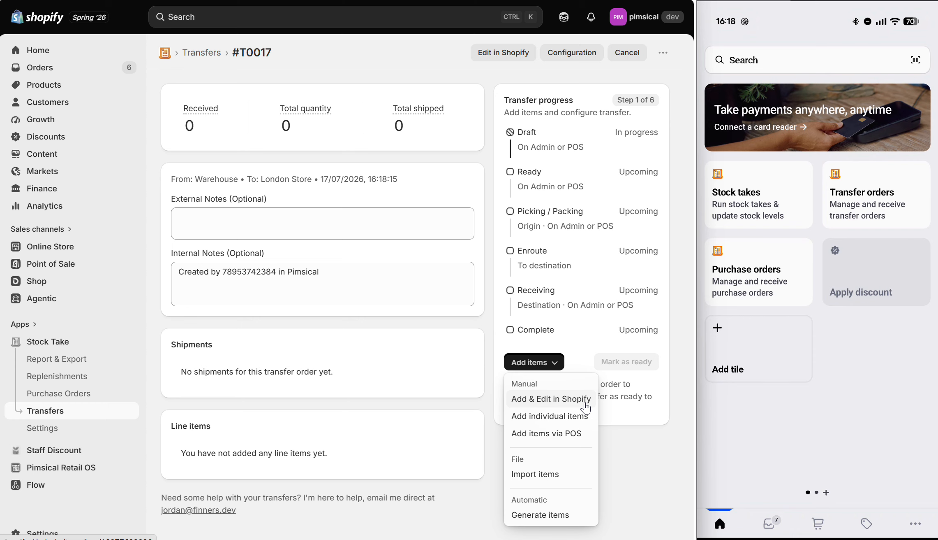
left_click(579, 423)
left_click(523, 122)
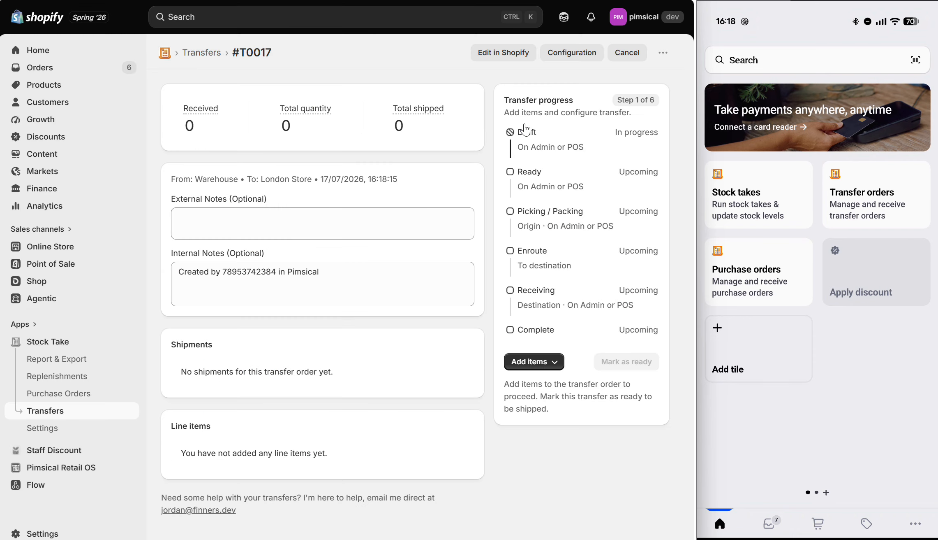
left_click(549, 361)
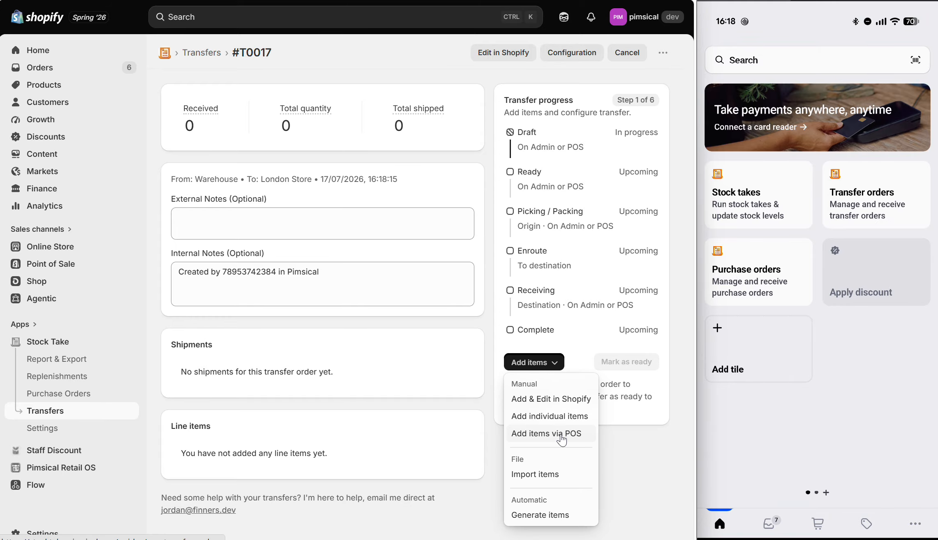
left_click(623, 432)
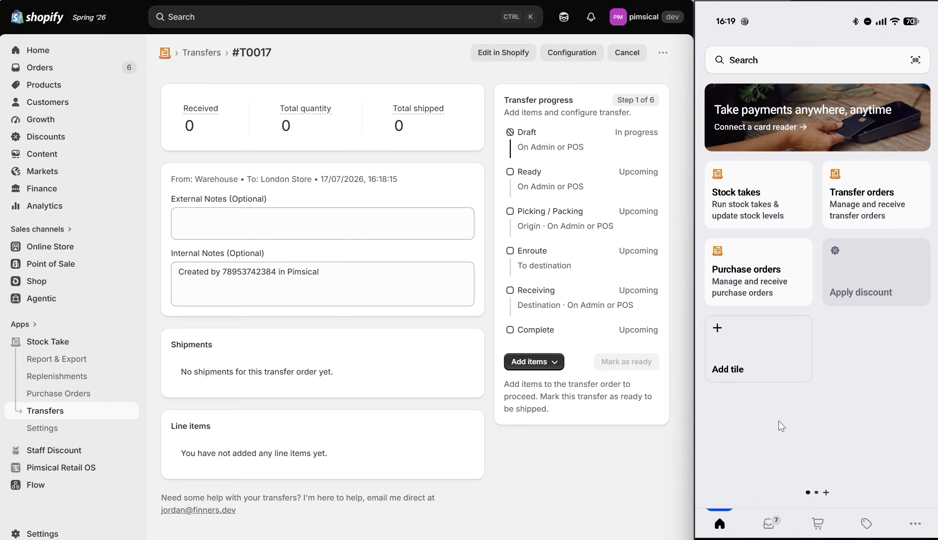
Step: Switch to the Shopify POS app, open the new Warehouse to London Store transfer order, and start adding items with the camera scanner disabled
left_click(883, 190)
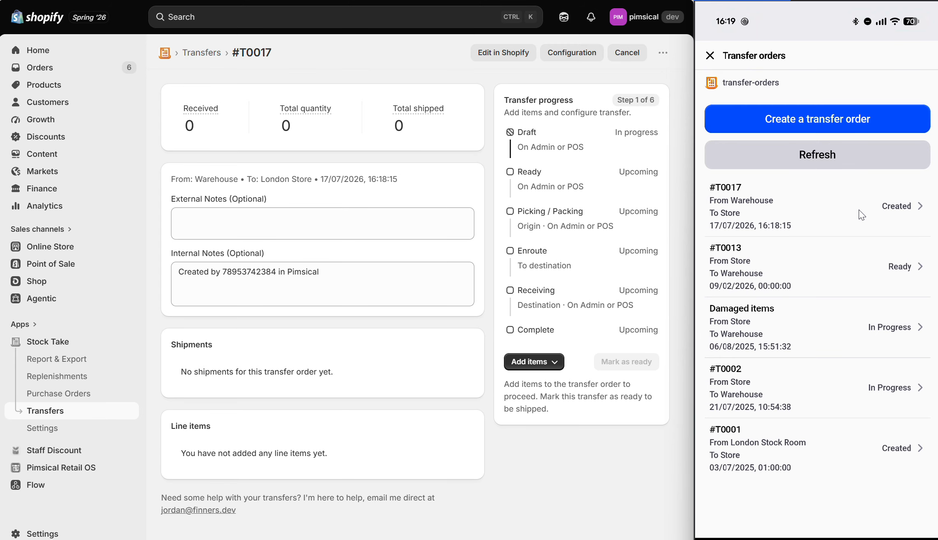
left_click(817, 204)
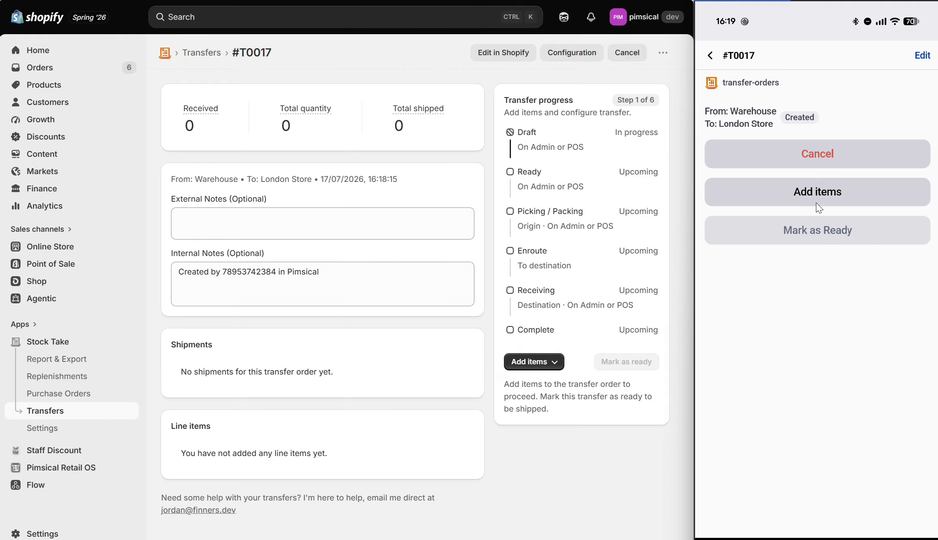
left_click(809, 198)
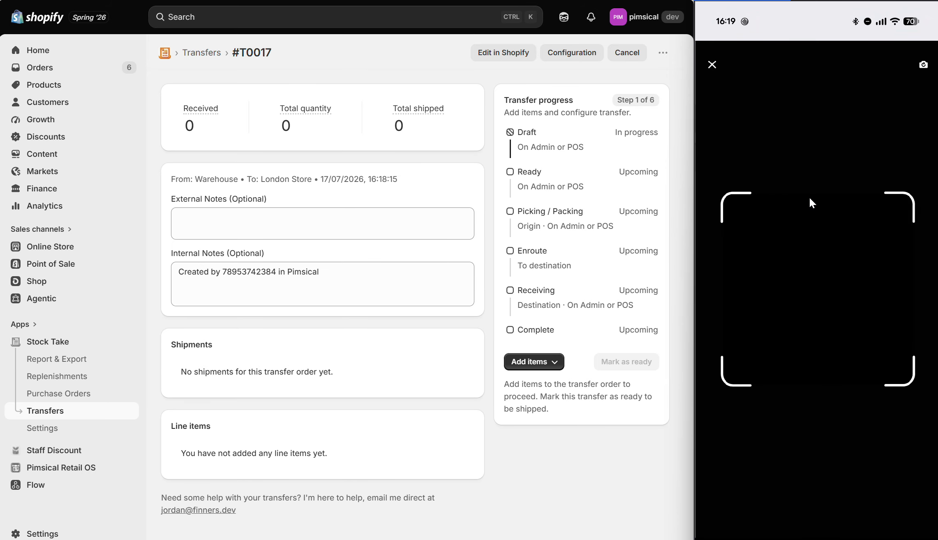
left_click(712, 65)
left_click(760, 167)
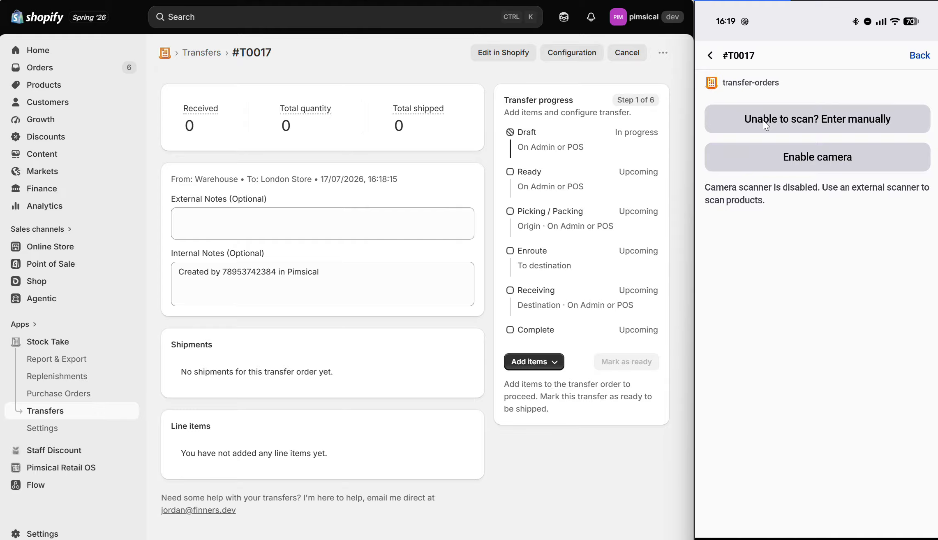
Step: Find the product manually by searching "Ice" and add The Complete Snowboard - Ice to the transfer order with quantity 3
left_click(764, 121)
left_click(761, 129)
type("Ic")
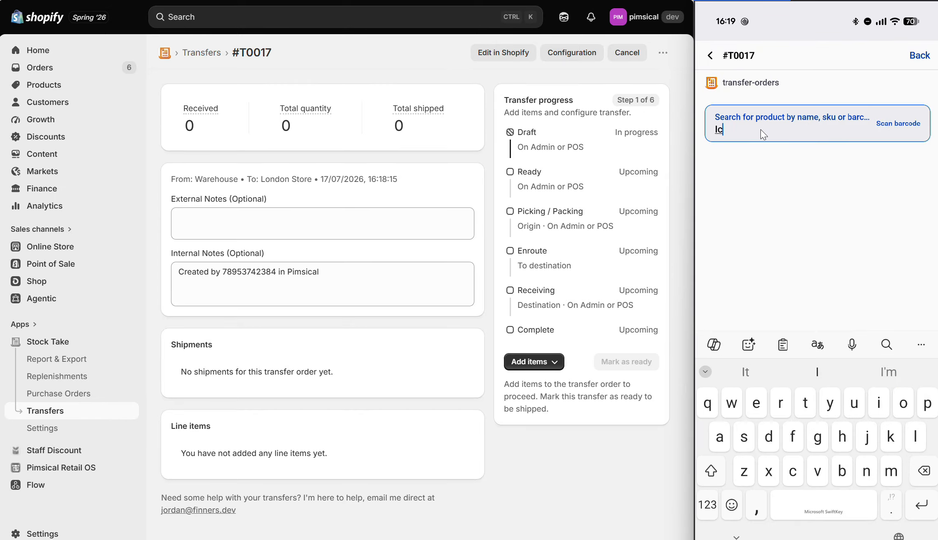
type("e")
left_click(767, 195)
left_click(875, 172)
left_click(877, 174)
left_click(840, 204)
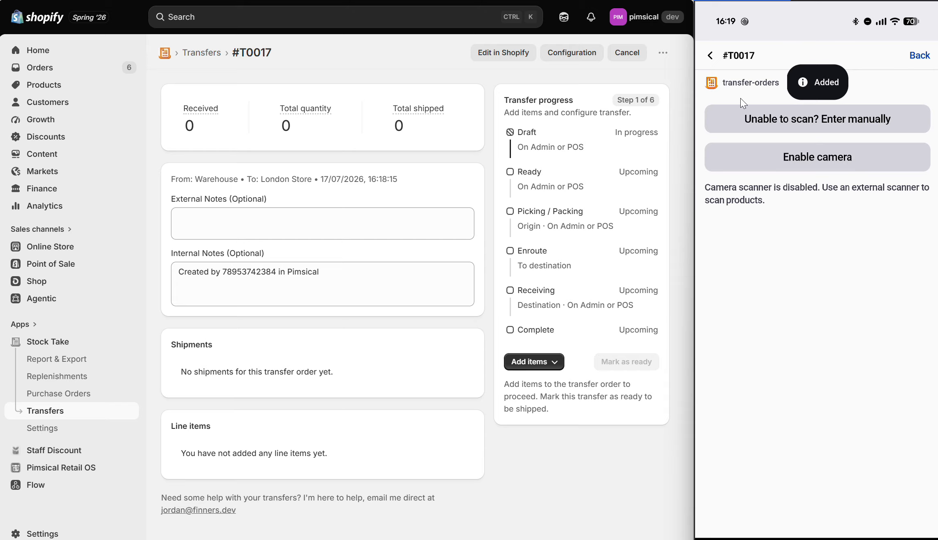
left_click(920, 56)
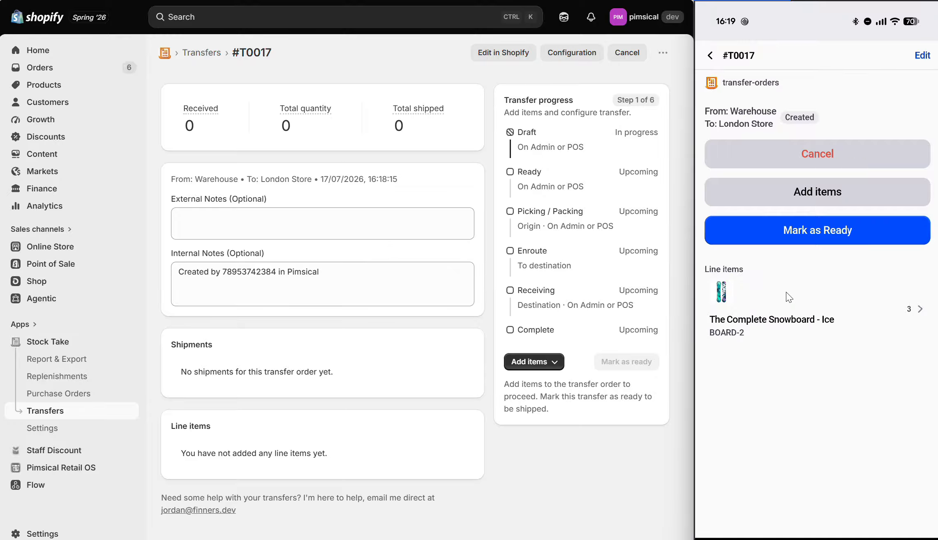
Step: Set the quantity of The Complete Snowboard - Ice line item to 2 and update it
left_click(795, 303)
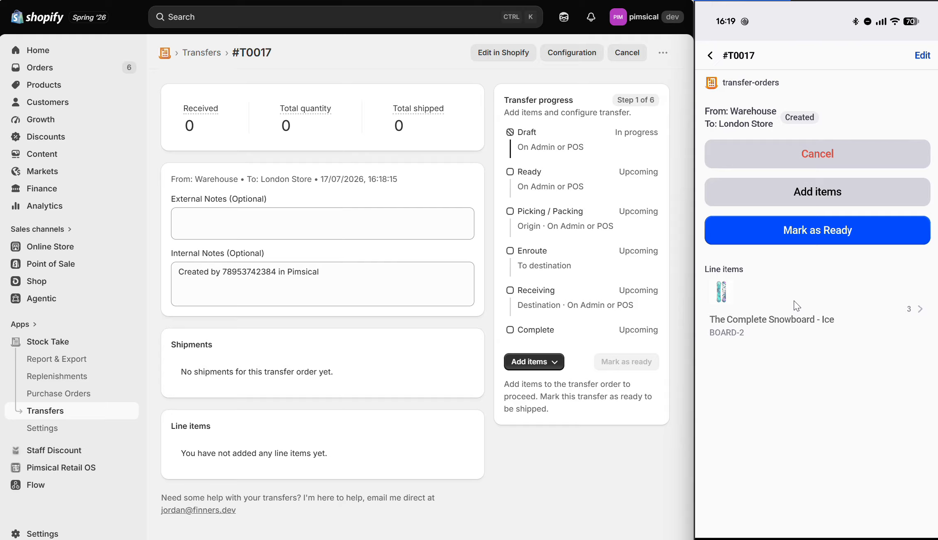
left_click(759, 167)
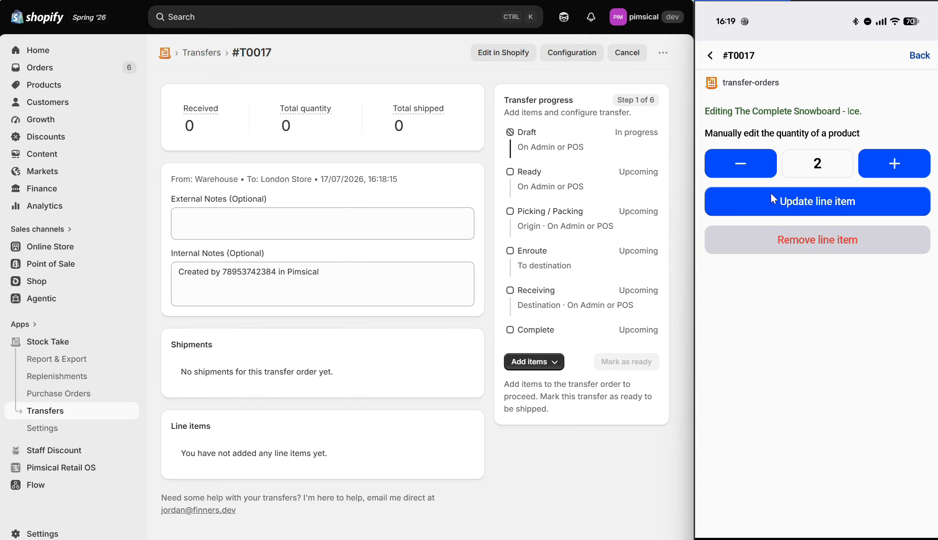
left_click(784, 200)
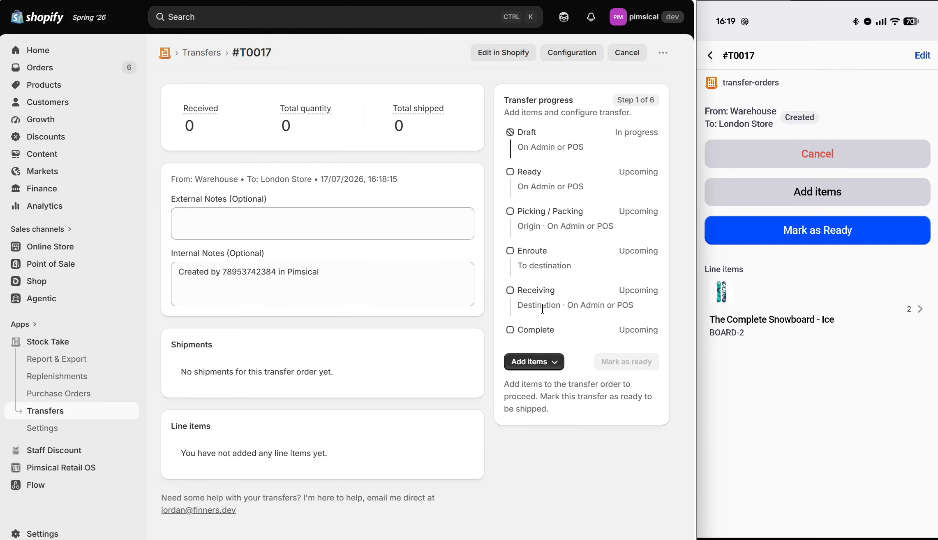
Step: In the Shopify admin, look over the CSV import page for the transfer's line items and return to the order
left_click(534, 364)
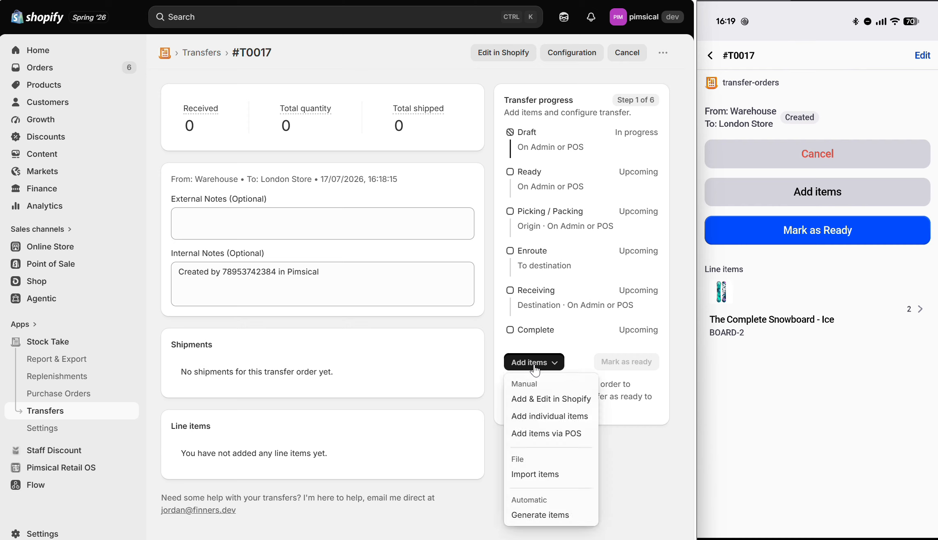
left_click(547, 475)
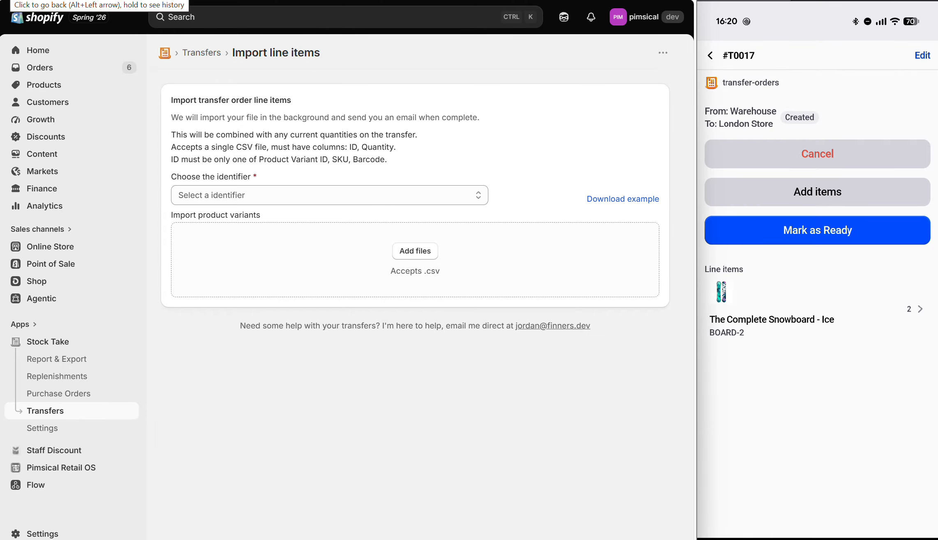
left_click(12, 0)
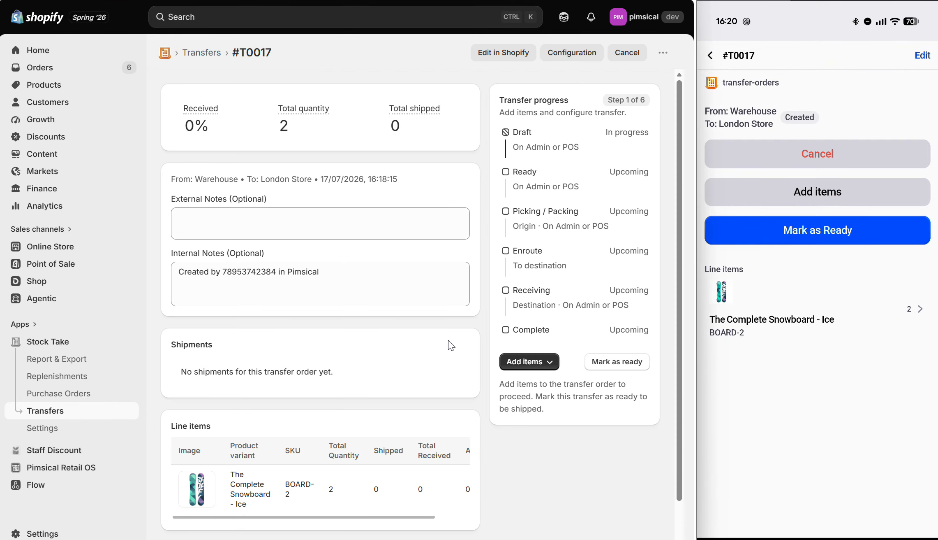
Step: Try the automatic line item generation settings for replenishment to maximum, including the vendor and tag limits, and discard the changes
left_click(532, 365)
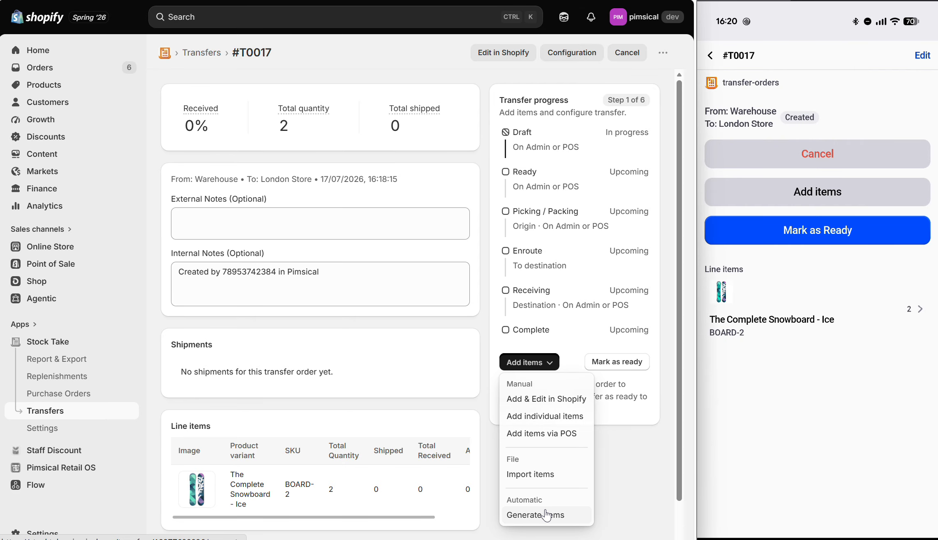
left_click(578, 521)
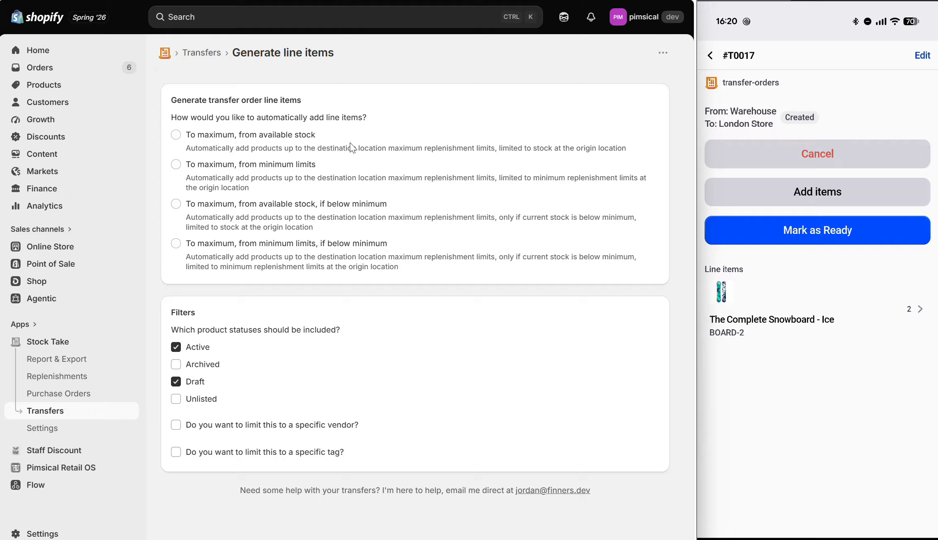
left_click(276, 141)
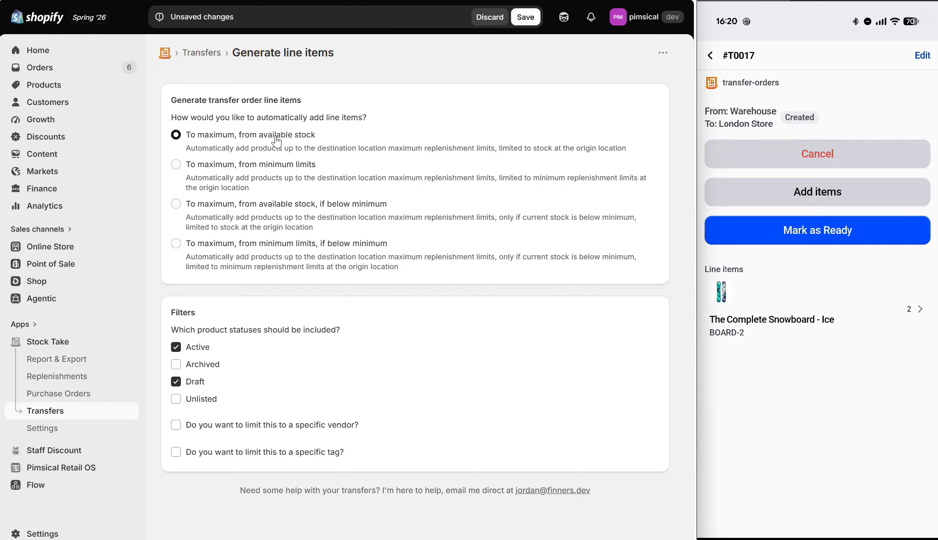
left_click(280, 169)
left_click(262, 429)
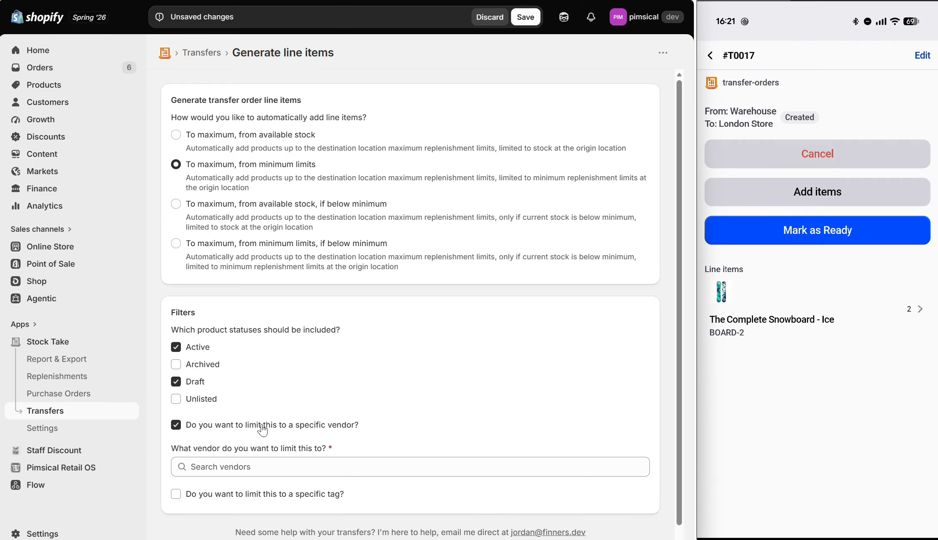
left_click(262, 429)
left_click(261, 453)
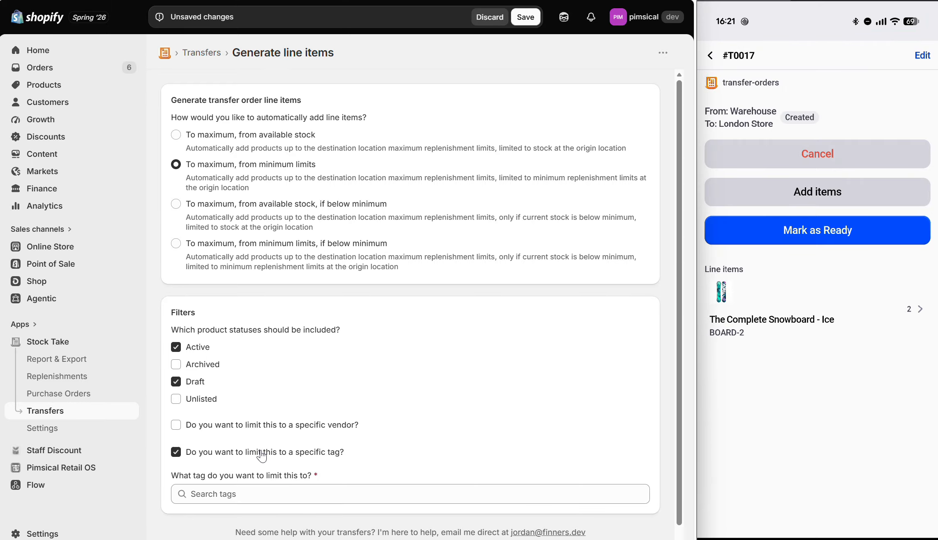
left_click(262, 452)
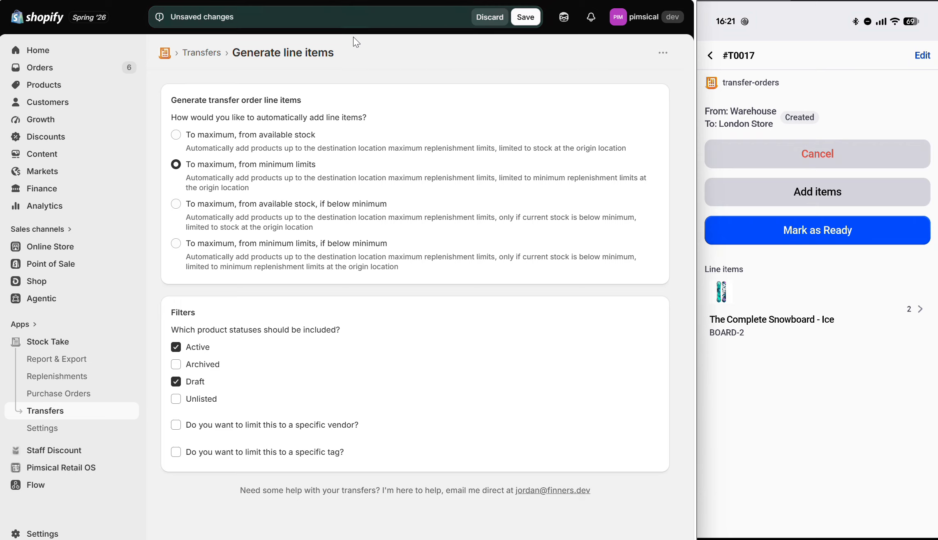
left_click(490, 17)
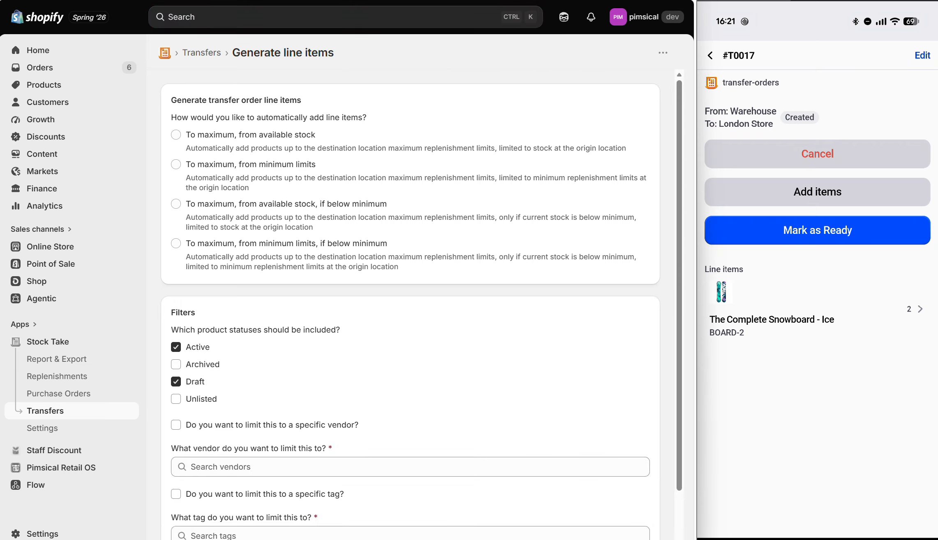
left_click(16, 0)
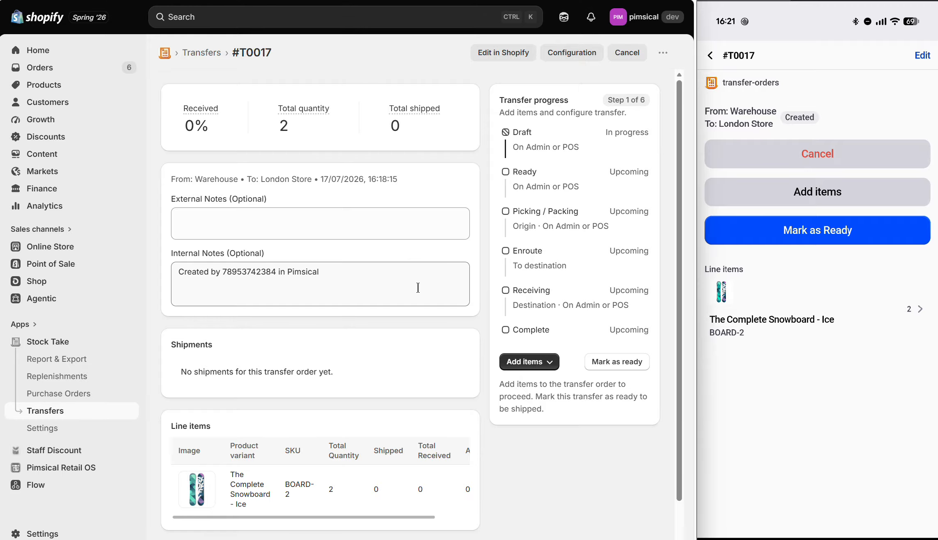
Step: Mark the transfer order as ready
left_click(617, 368)
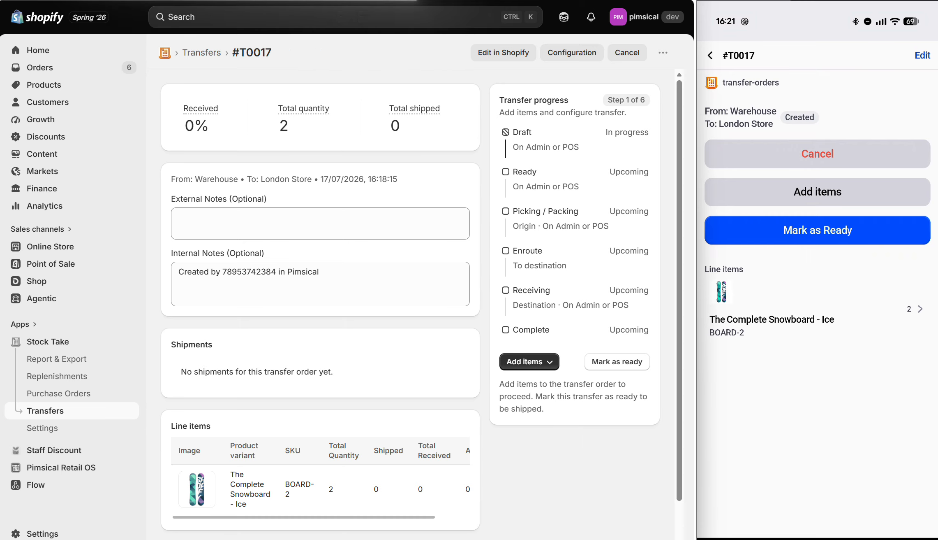